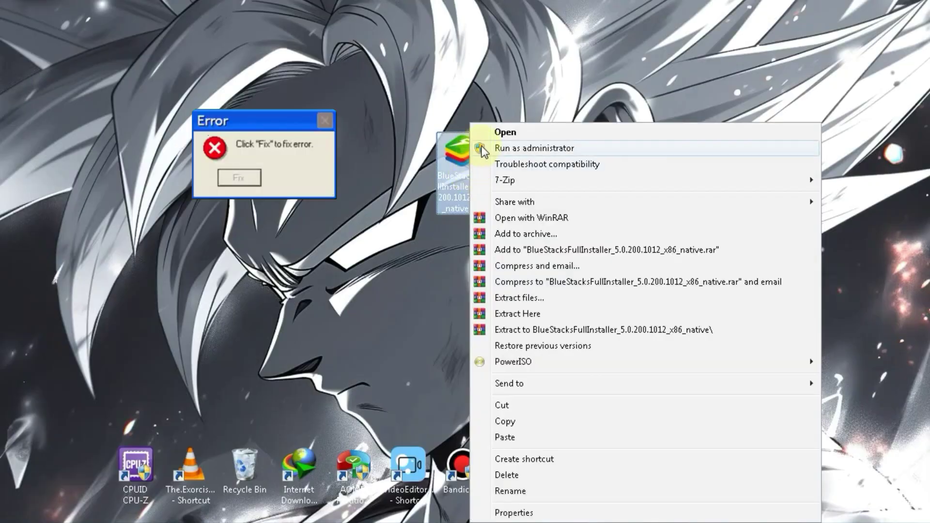
Run the BlueStacksFullInstaller_5.0.200.1012_x86_native installer on the desktop as administrator.
click(485, 147)
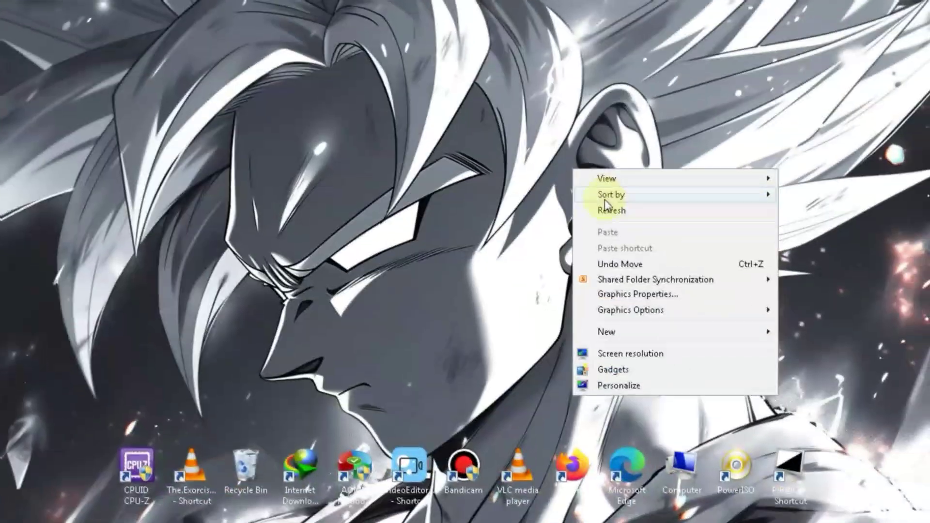
Refresh the desktop twice from its context menu.
click(615, 206)
right_click(606, 205)
click(644, 252)
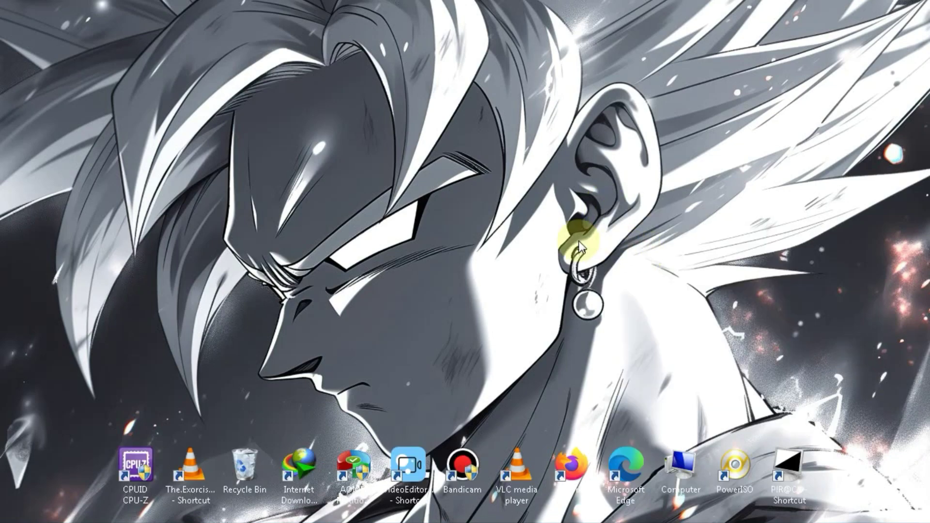
right_click(504, 228)
click(553, 268)
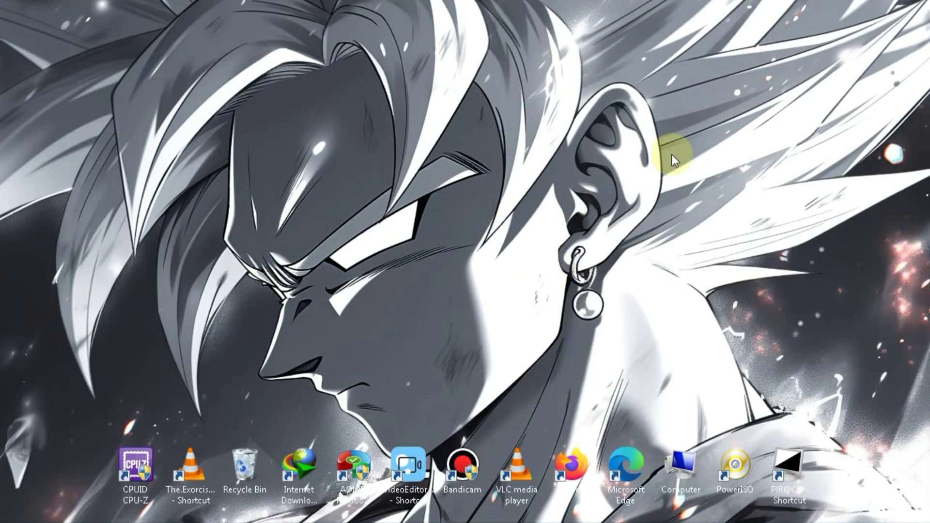
Check the computer's system properties (Windows 7 Professional SP1, 32-bit, 2.00 GB RAM) and screen resolution settings.
right_click(683, 463)
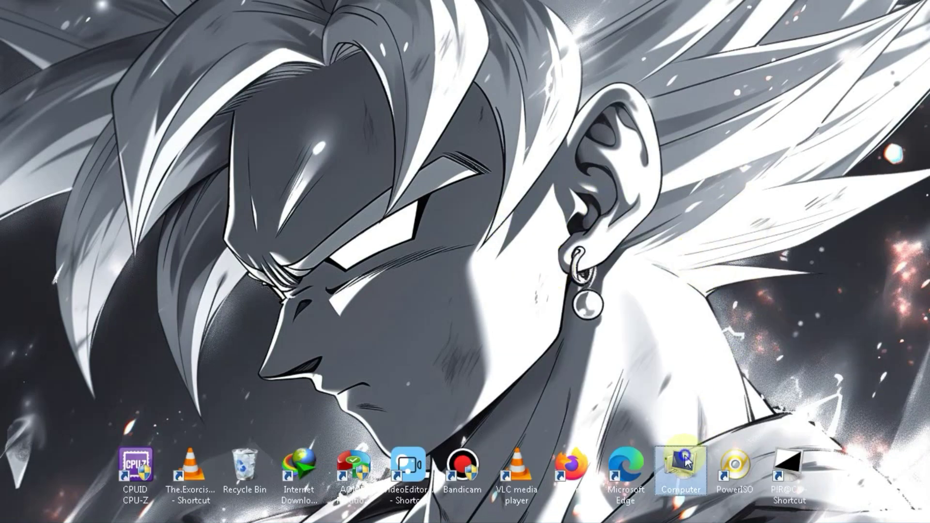
click(733, 451)
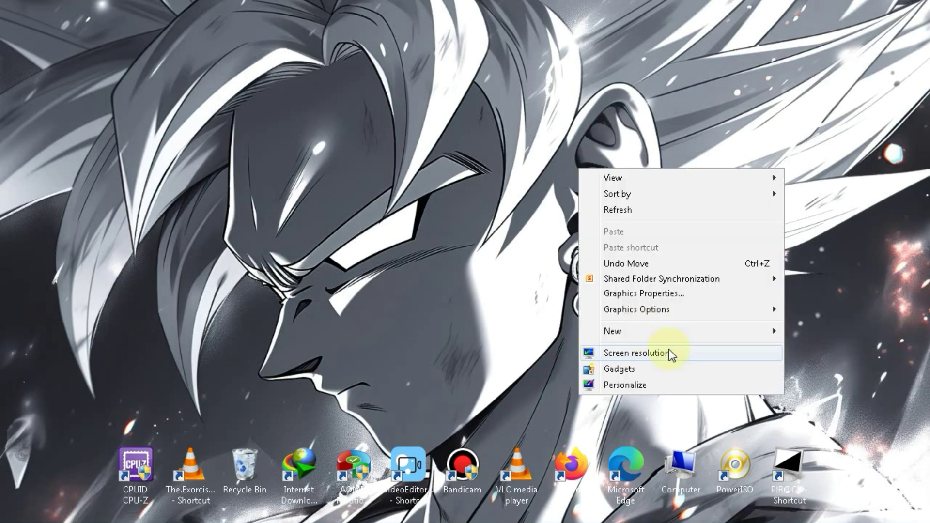
click(615, 354)
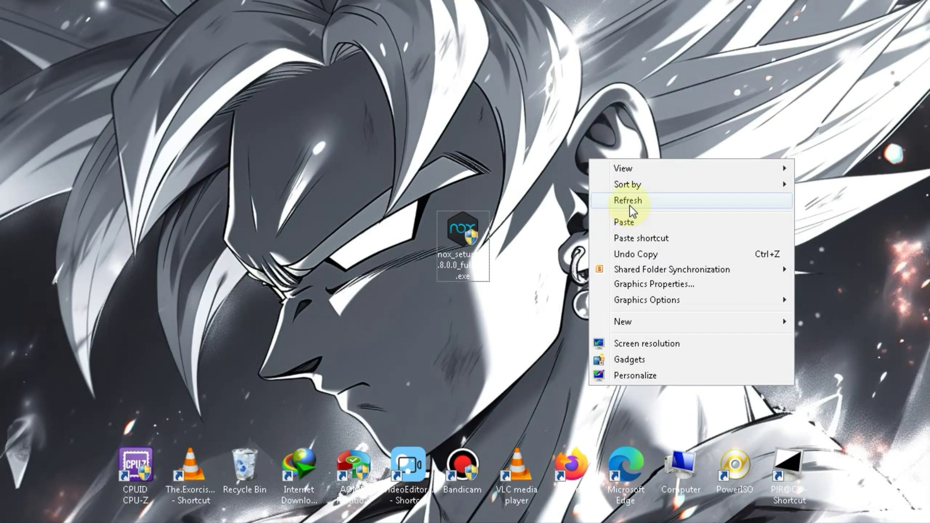
Inspect the nox_setup_v3.8.0.0_full_intl.exe properties, confirming its 295 MB size.
click(630, 207)
click(457, 242)
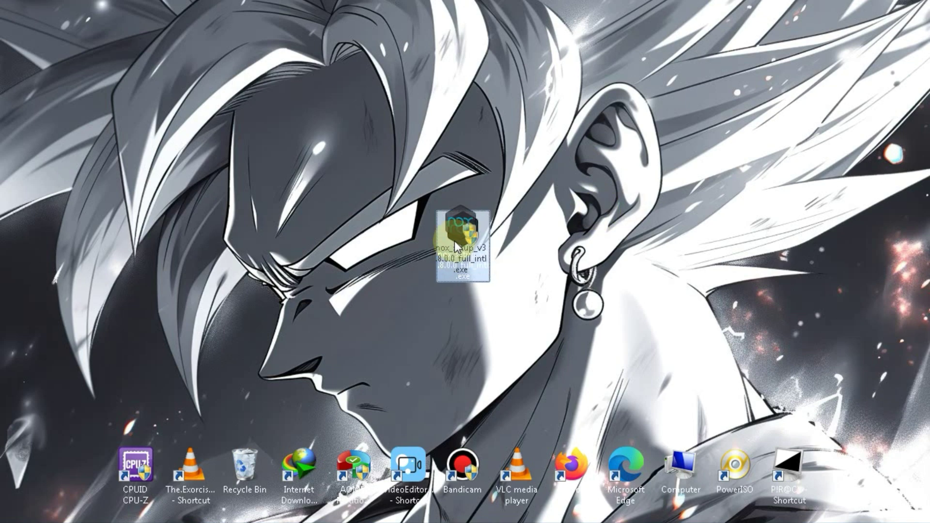
right_click(455, 240)
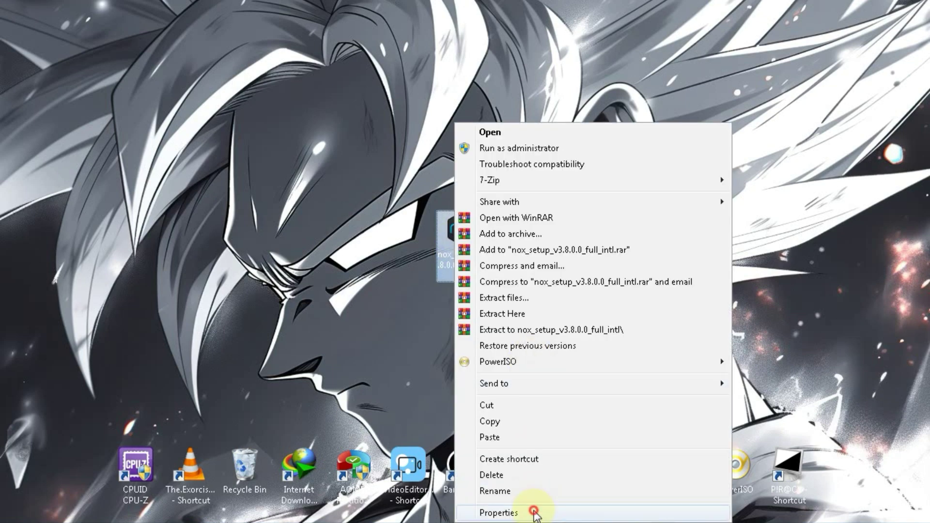
click(534, 512)
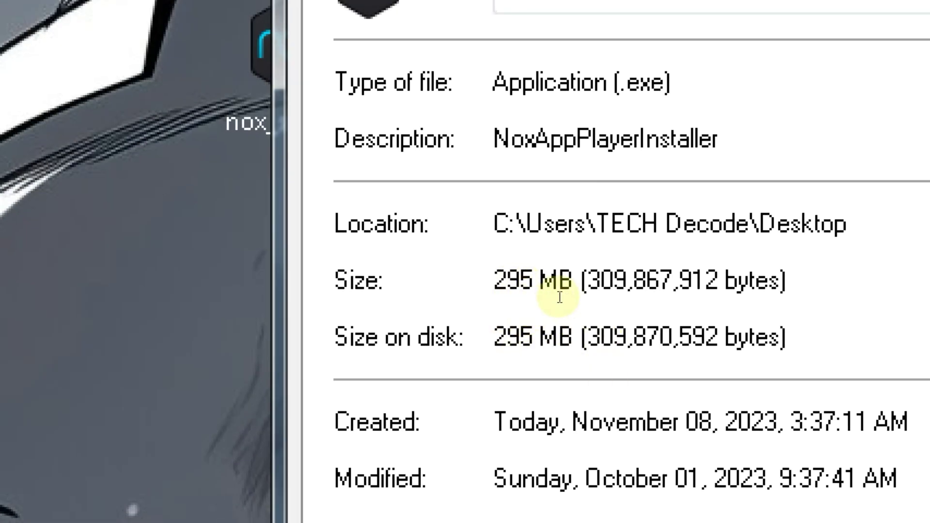
mouse_move(557, 291)
mouse_down()
mouse_move(529, 303)
mouse_move(558, 303)
mouse_up()
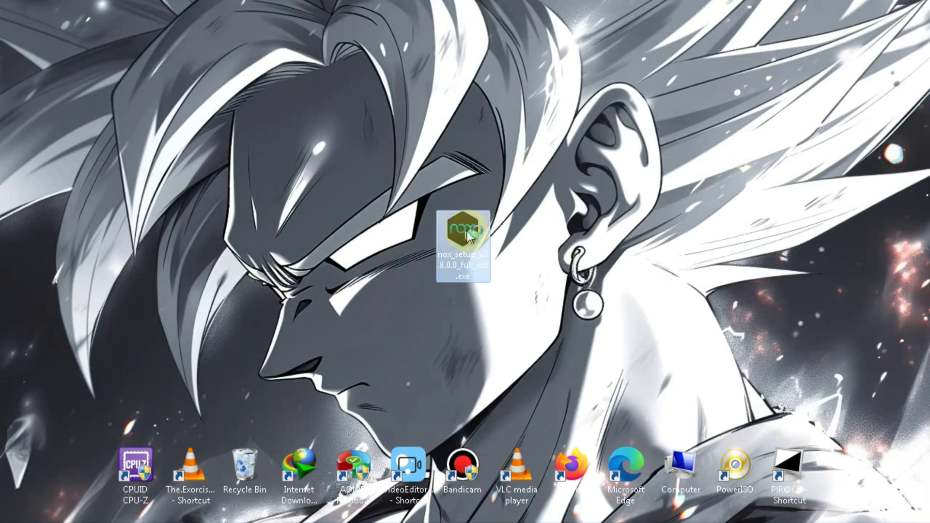
Install Nox App Player from nox_setup, then close the finished installer without launching it.
double_click(468, 236)
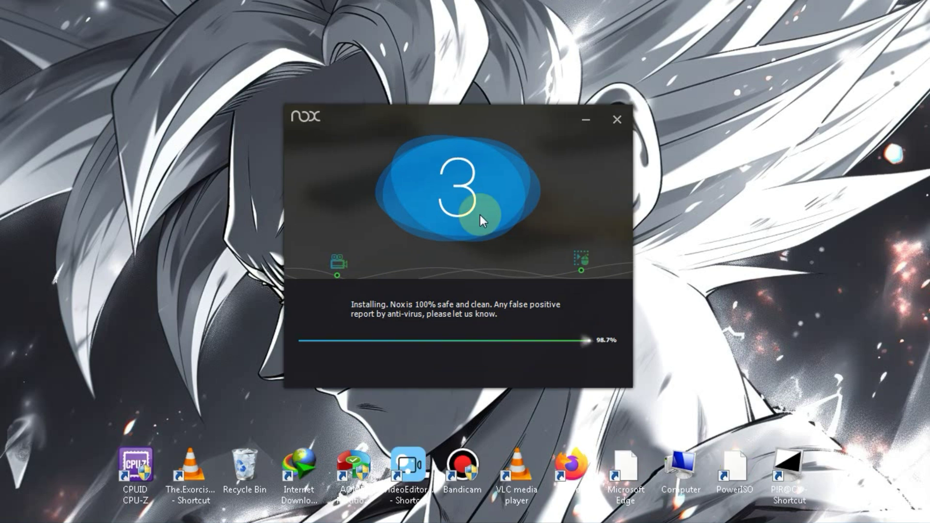
drag(451, 110, 453, 108)
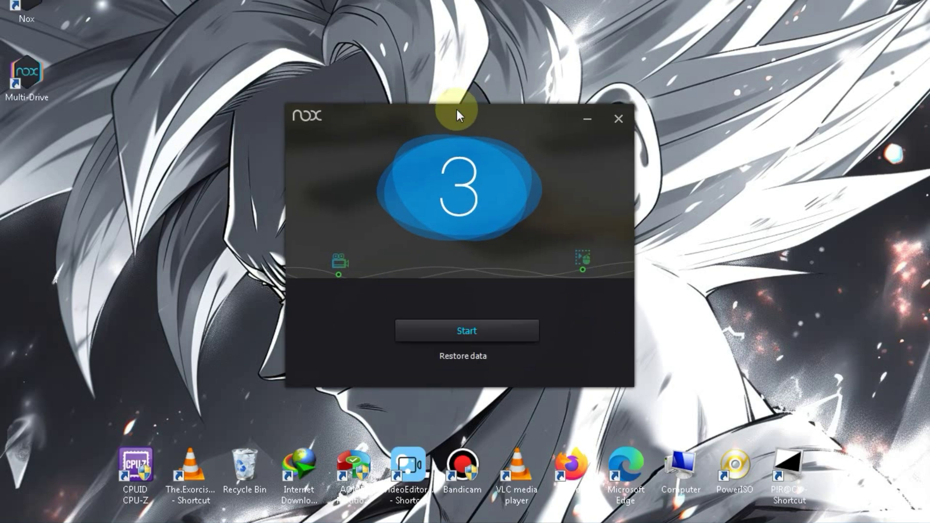
click(618, 119)
Review Task Manager's running processes, then move the Multi-Drive and Nox shortcuts to mid-desktop.
right_click(676, 520)
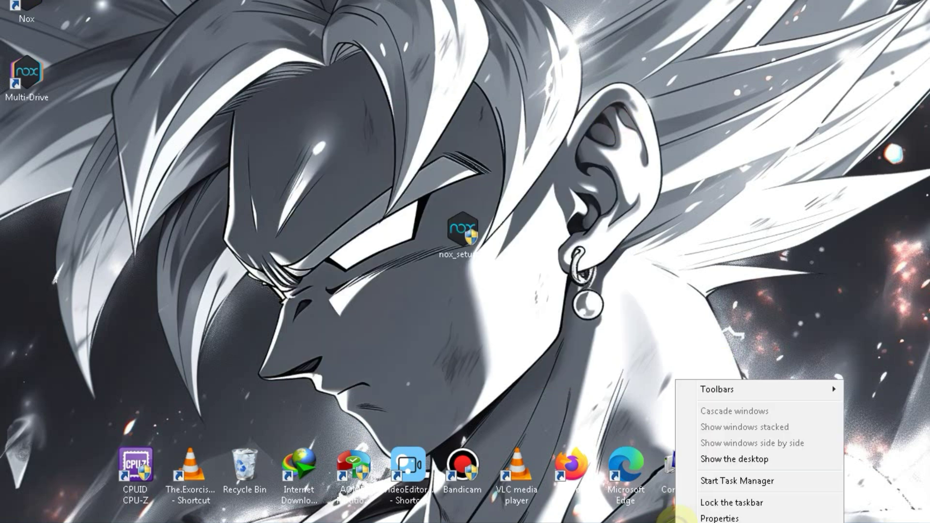
click(691, 485)
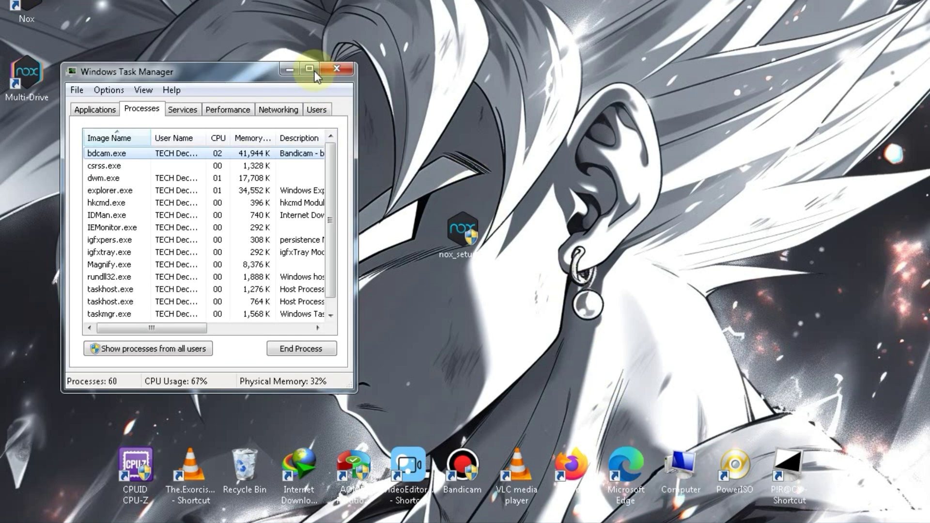
drag(255, 73, 415, 89)
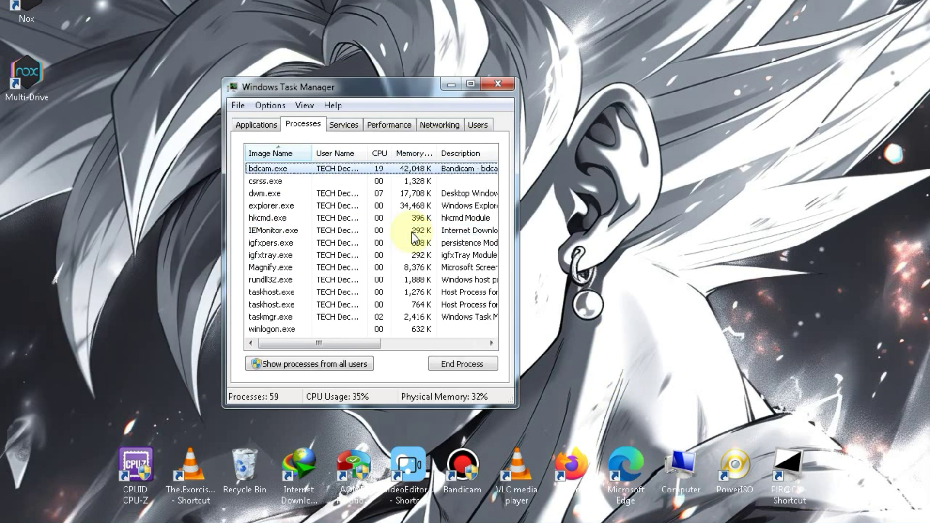
key(t)
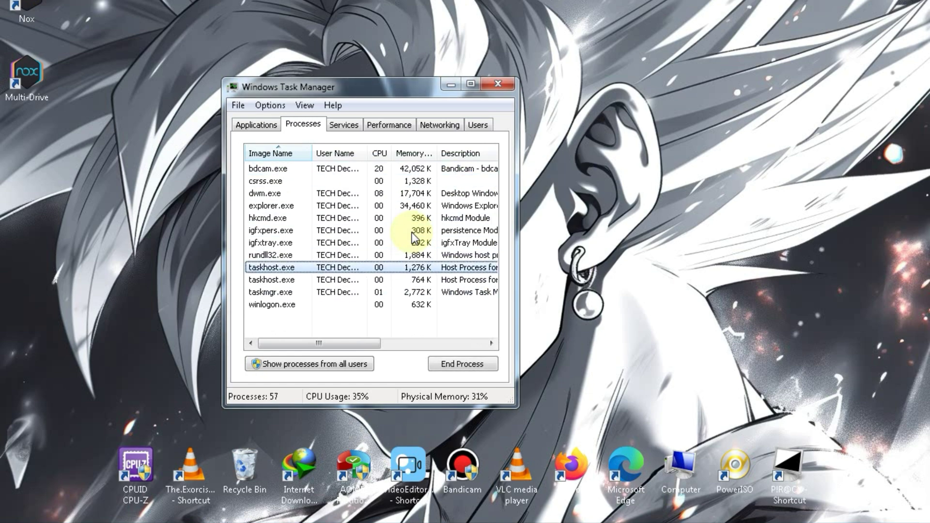
click(498, 83)
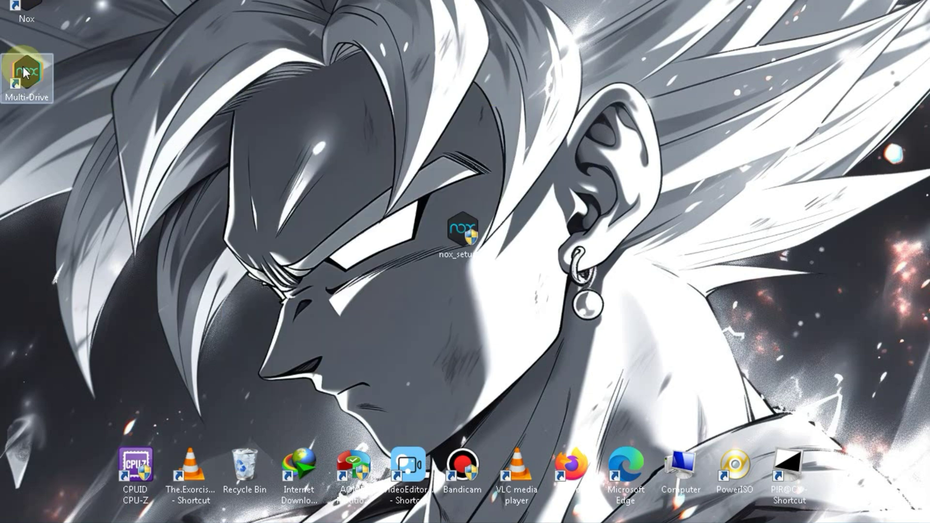
drag(24, 72, 354, 233)
drag(25, 8, 360, 334)
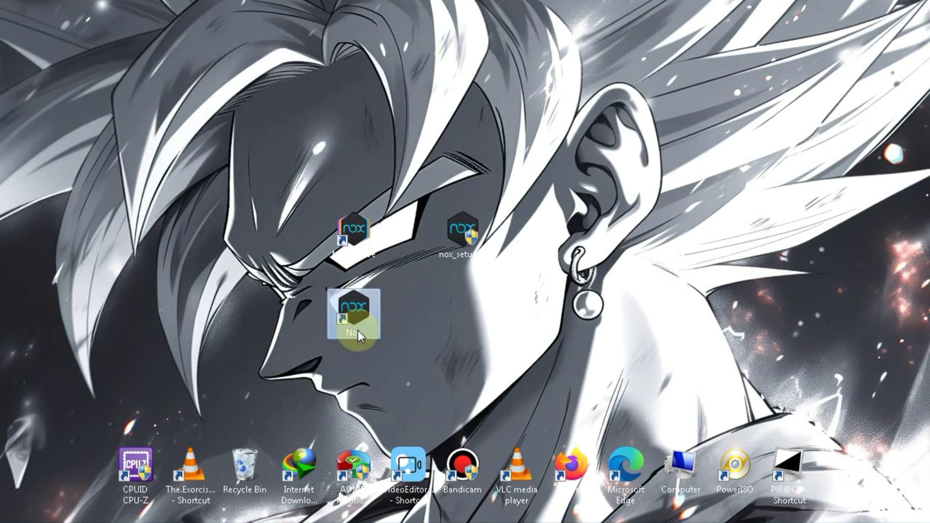
Launch Nox App Player, then close it after it stalls at 92% with a virtual machine error.
double_click(356, 310)
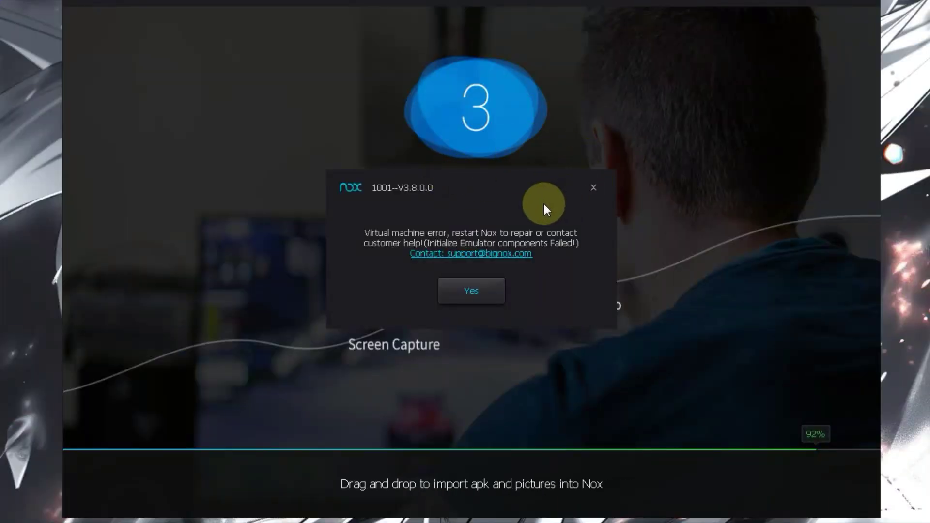
click(446, 173)
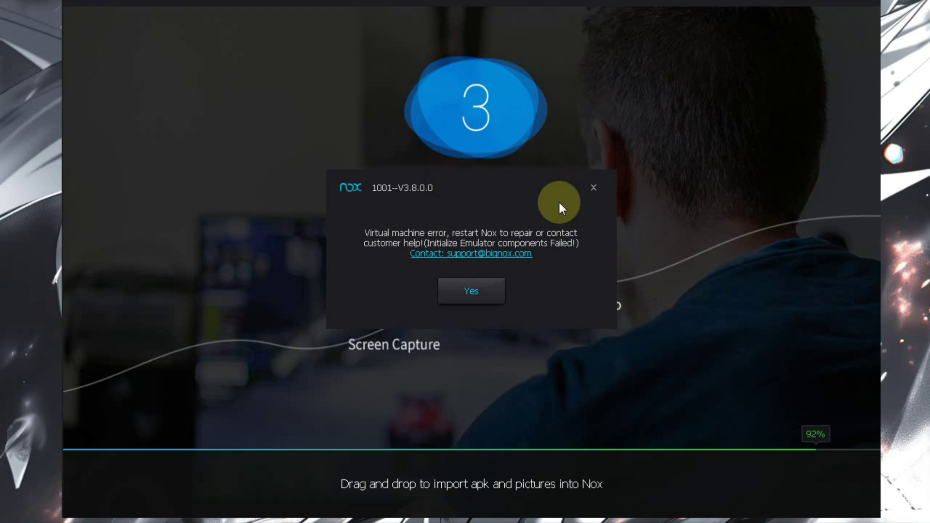
click(446, 172)
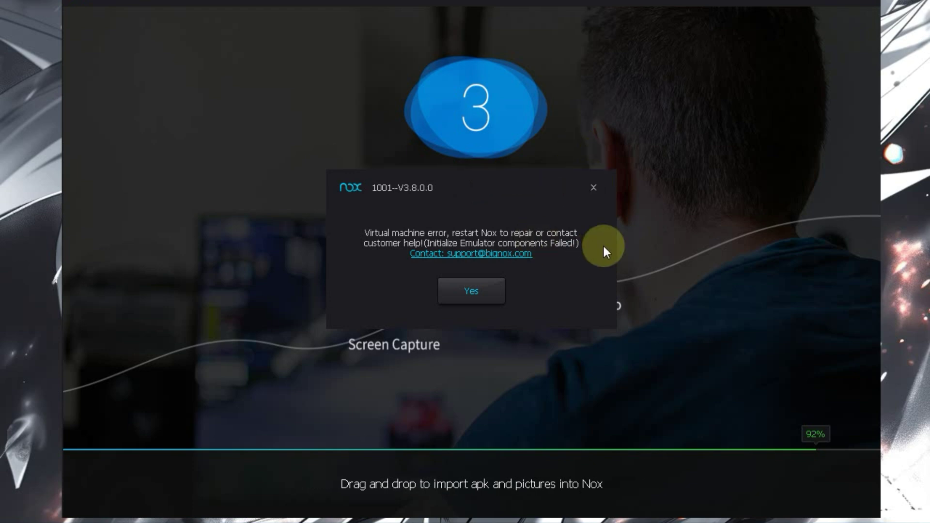
click(598, 188)
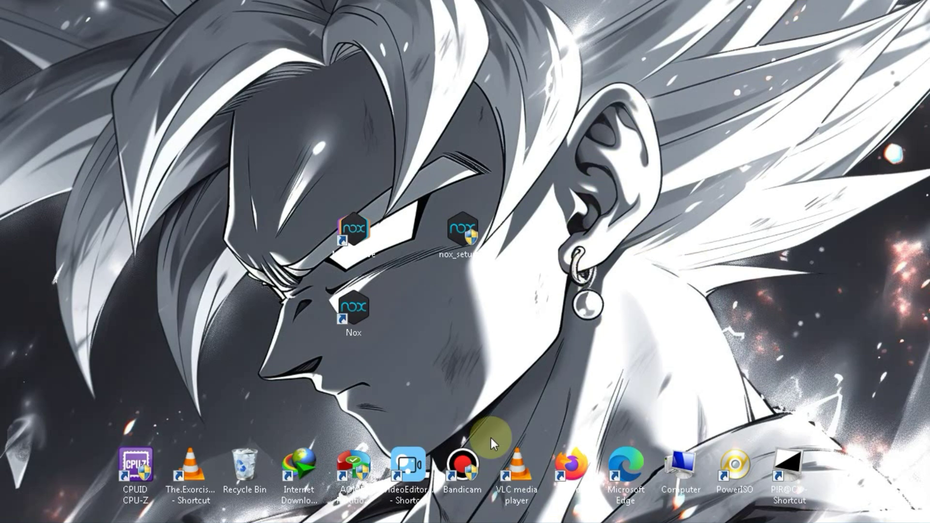
Set the Nox shortcut to Windows 7 compatibility mode with Run as administrator, and apply.
right_click(357, 307)
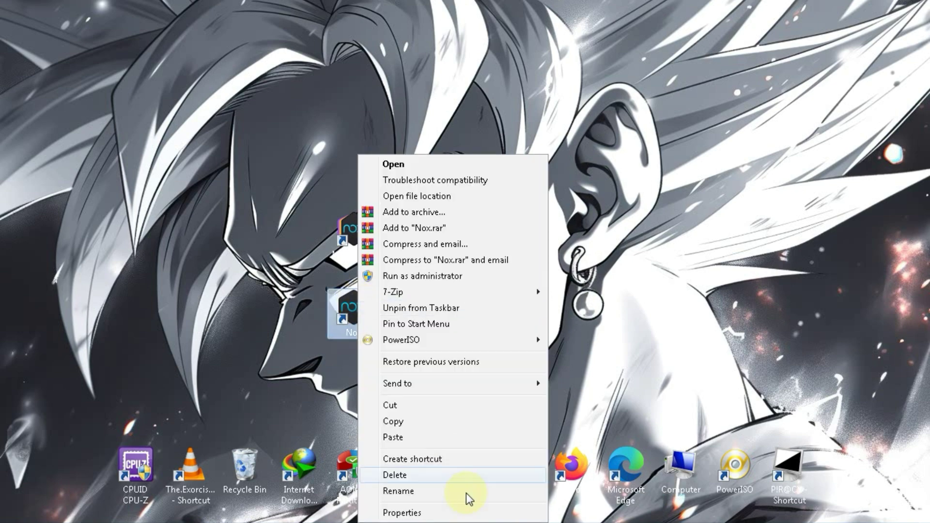
click(464, 512)
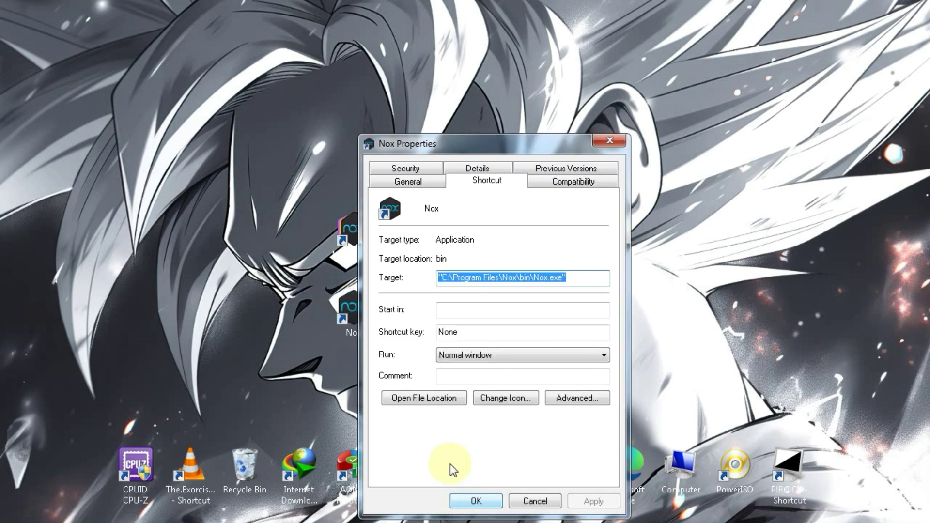
click(555, 183)
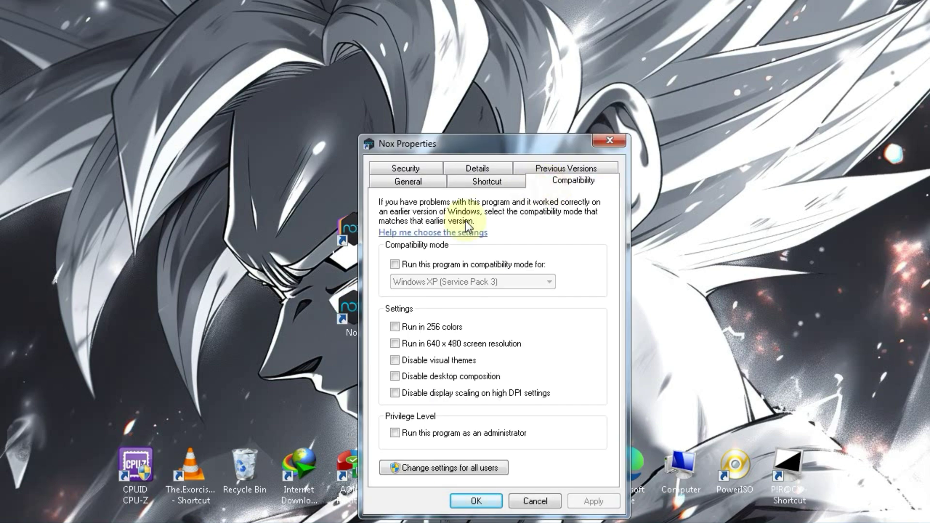
click(395, 265)
click(416, 282)
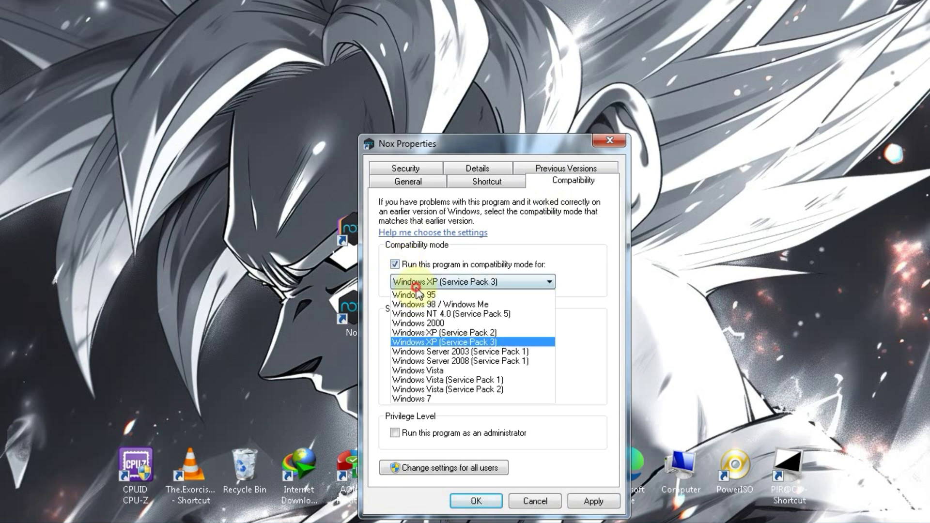
click(441, 399)
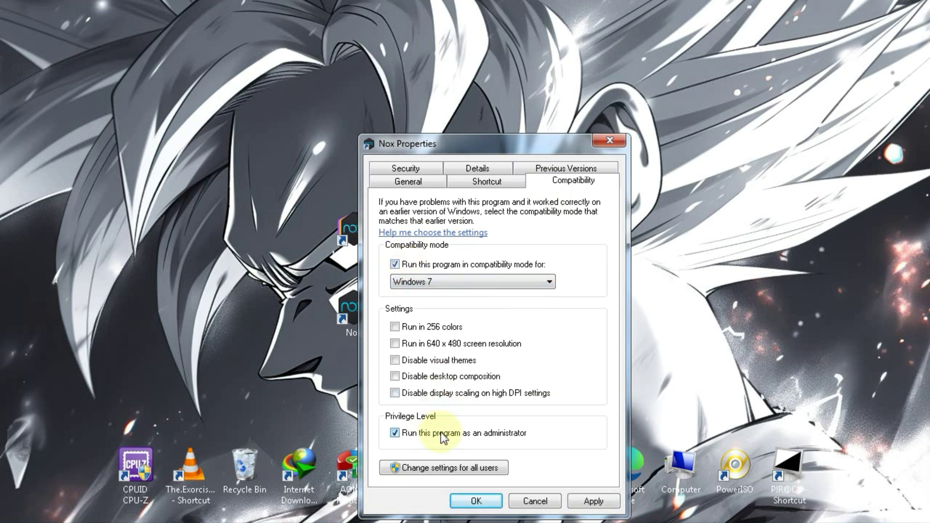
click(594, 501)
click(477, 501)
drag(362, 290, 416, 290)
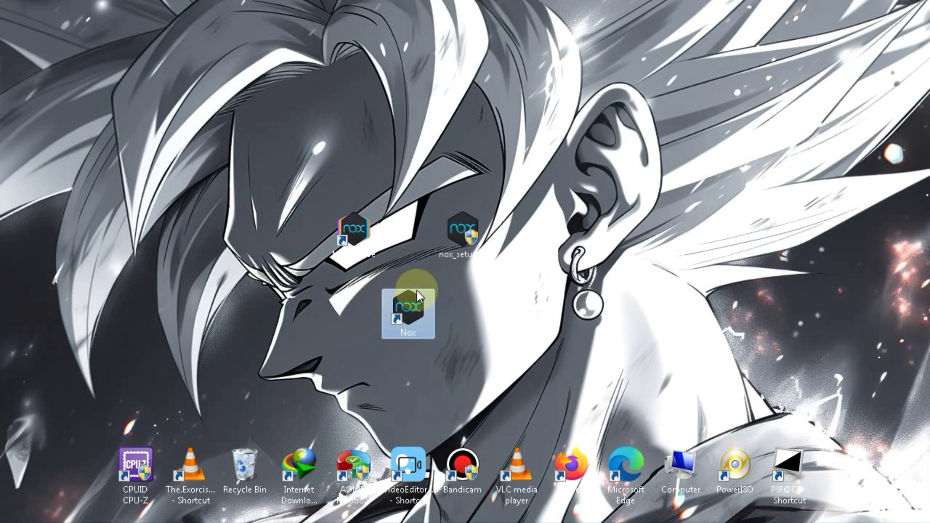
Start Nox from its desktop shortcut and wait for the Android home screen with Play Store.
double_click(417, 294)
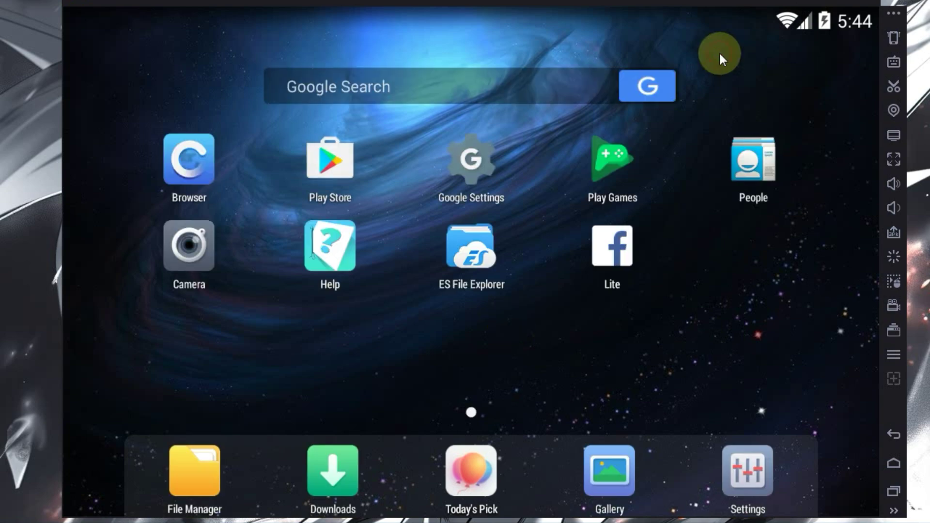
Look over the Nox home screen and its Android notification shade.
click(736, 479)
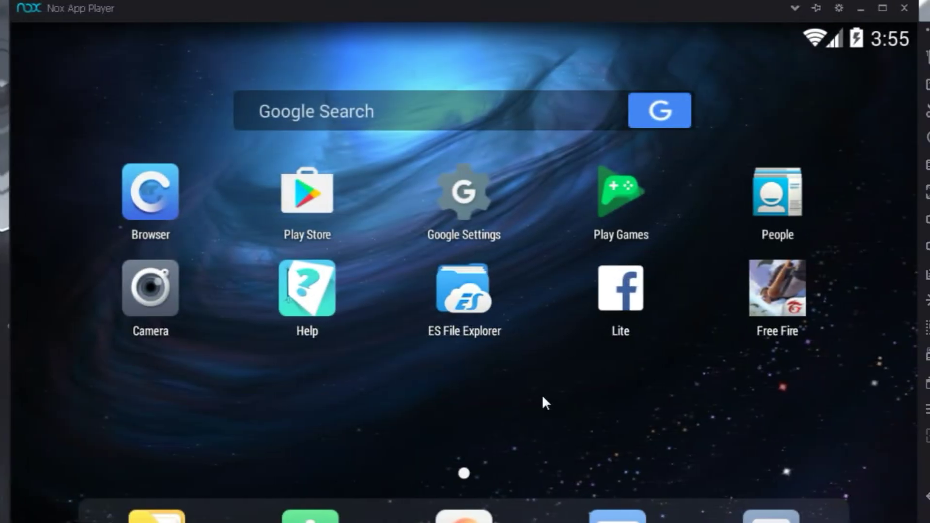
drag(583, 390, 523, 390)
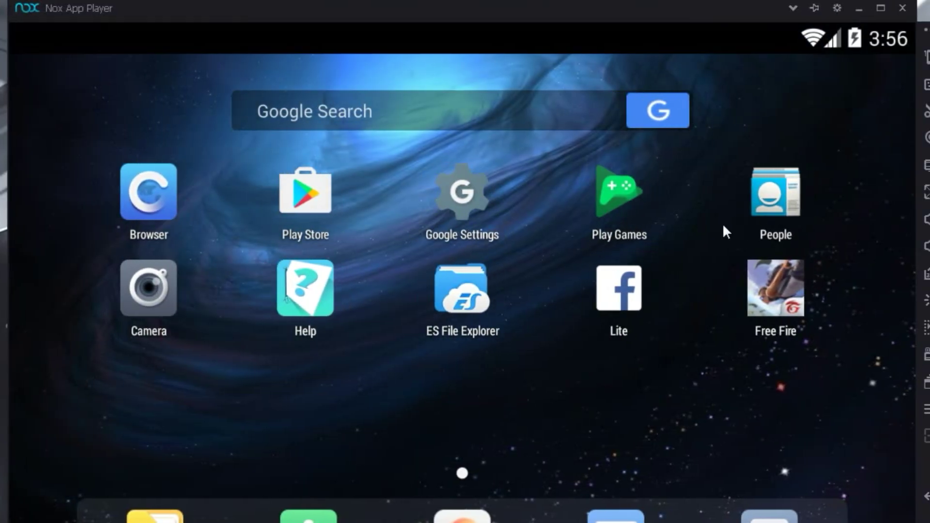
drag(722, 223, 742, 368)
click(679, 289)
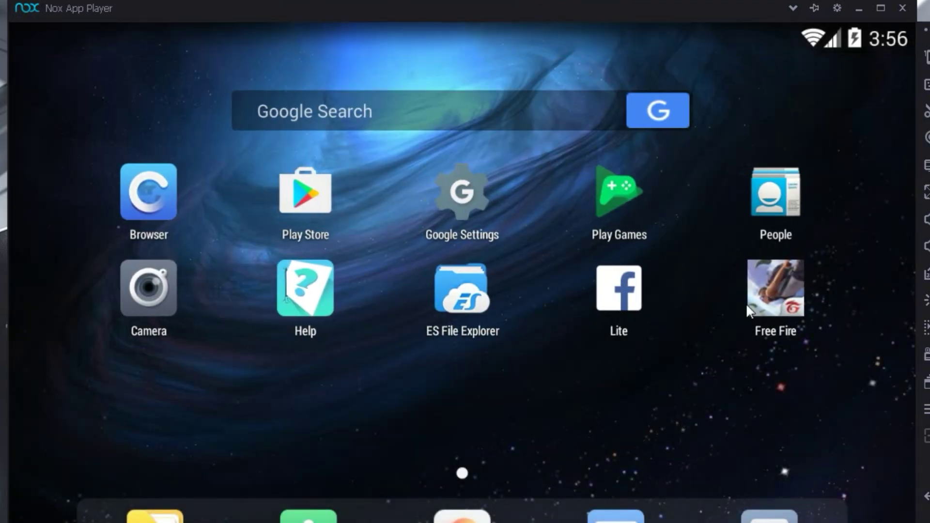
Launch Free Fire, allow its photo and media access, and choose Sign in with Facebook.
click(784, 294)
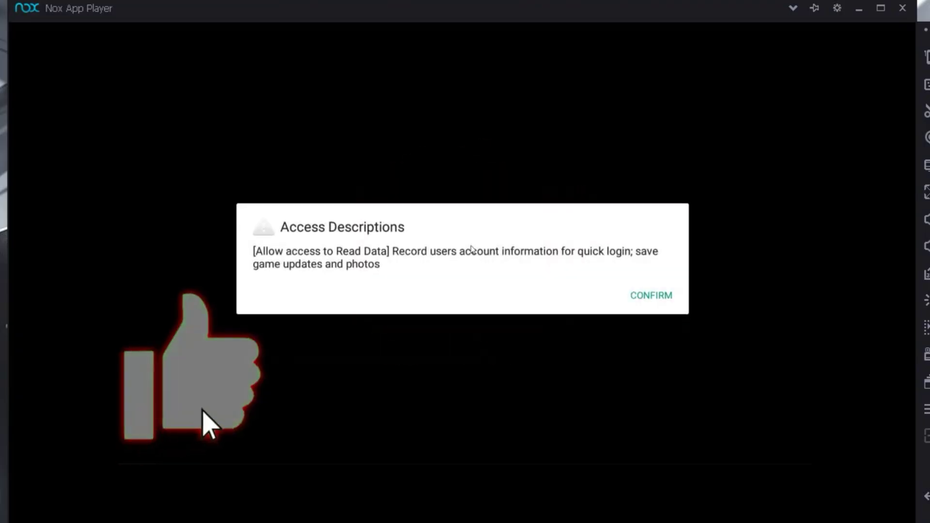
click(652, 295)
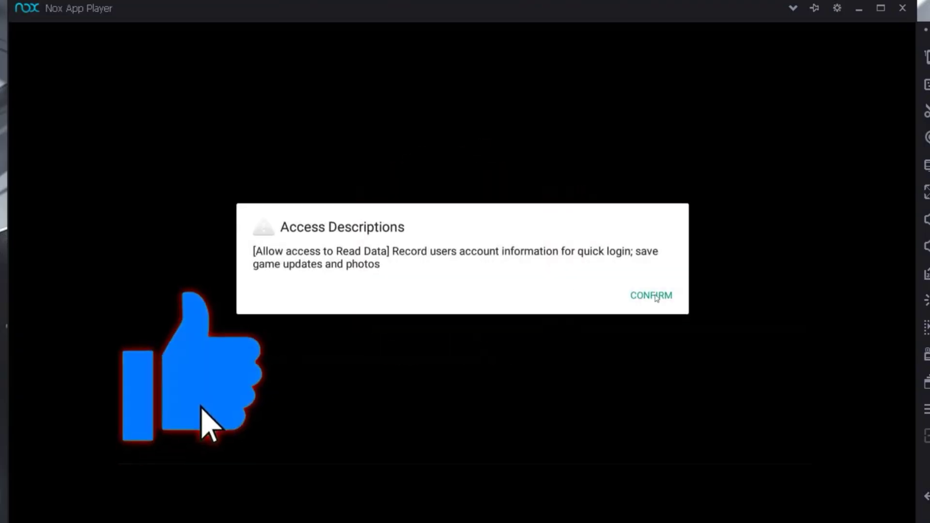
click(614, 284)
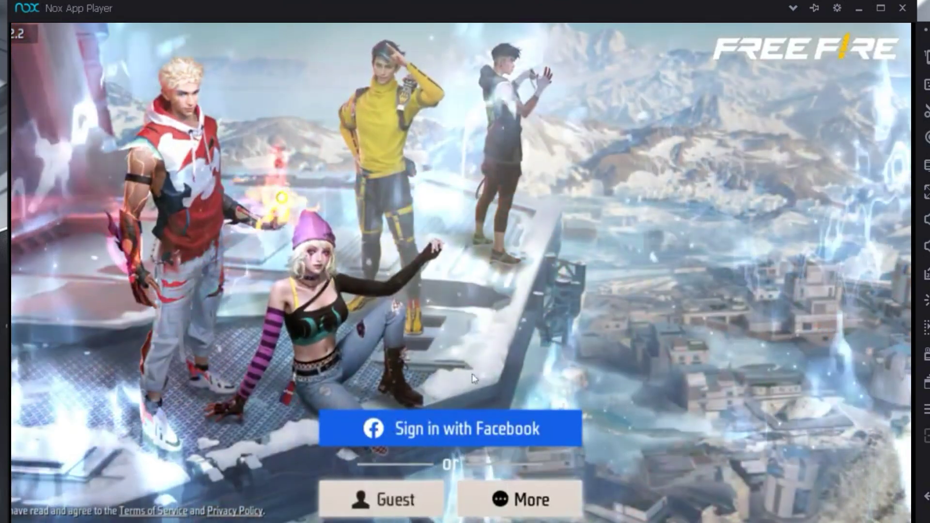
click(512, 504)
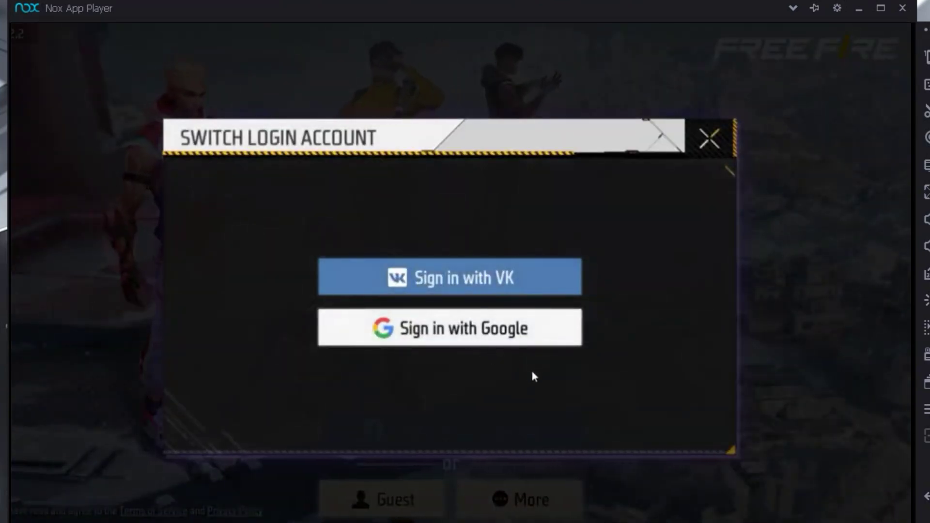
click(709, 139)
click(460, 438)
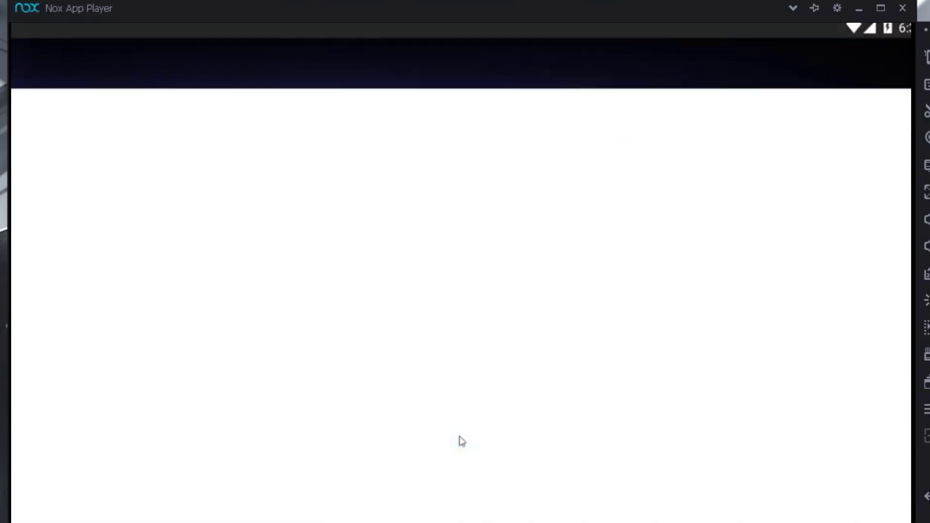